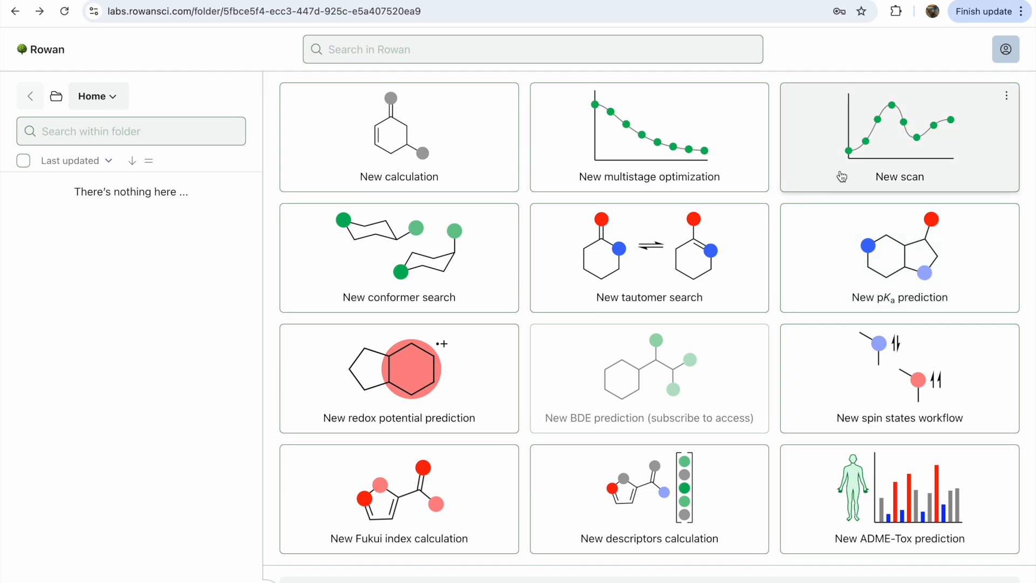
Start a new scan and load the molecule from the SMILES string "CCCC, butane"
left_click(870, 163)
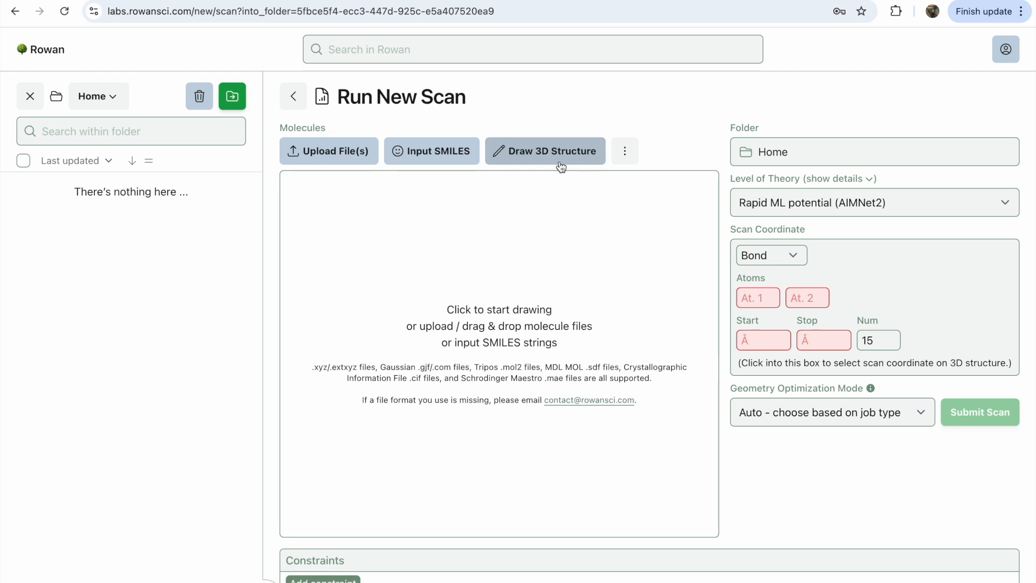
left_click(402, 153)
left_click(431, 319)
type("CCCC, butane")
left_click(558, 425)
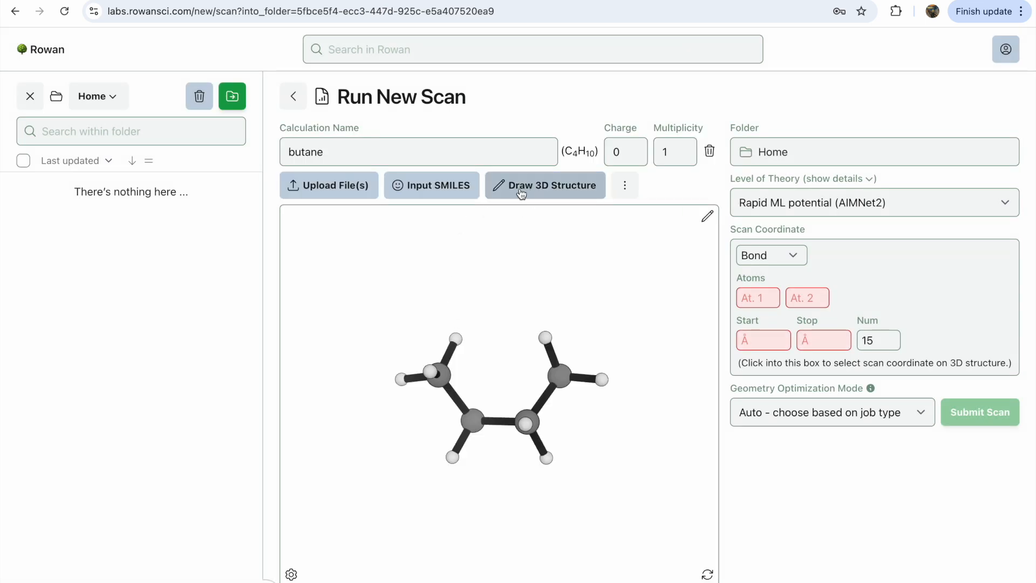
left_click(626, 186)
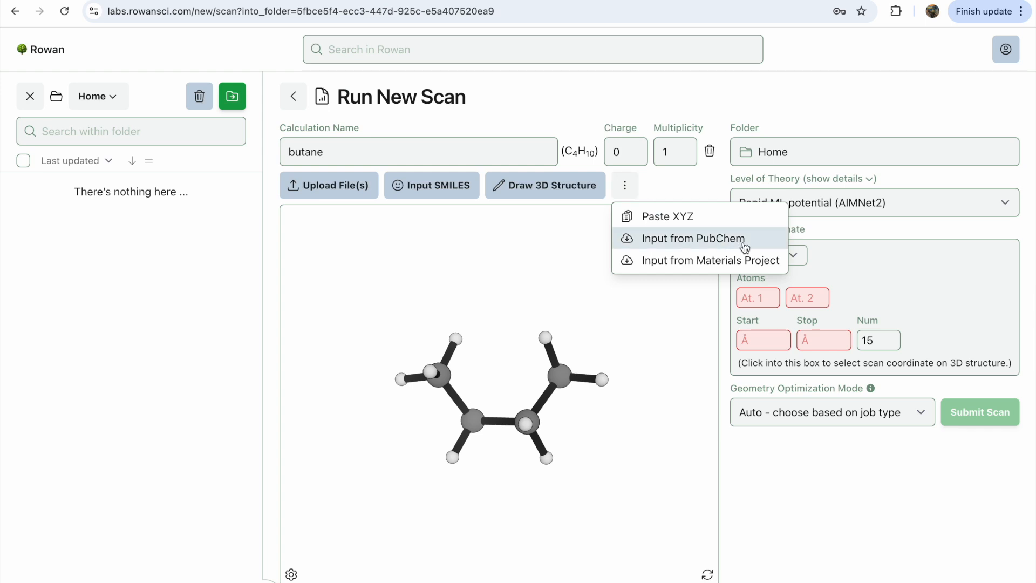
left_click(715, 184)
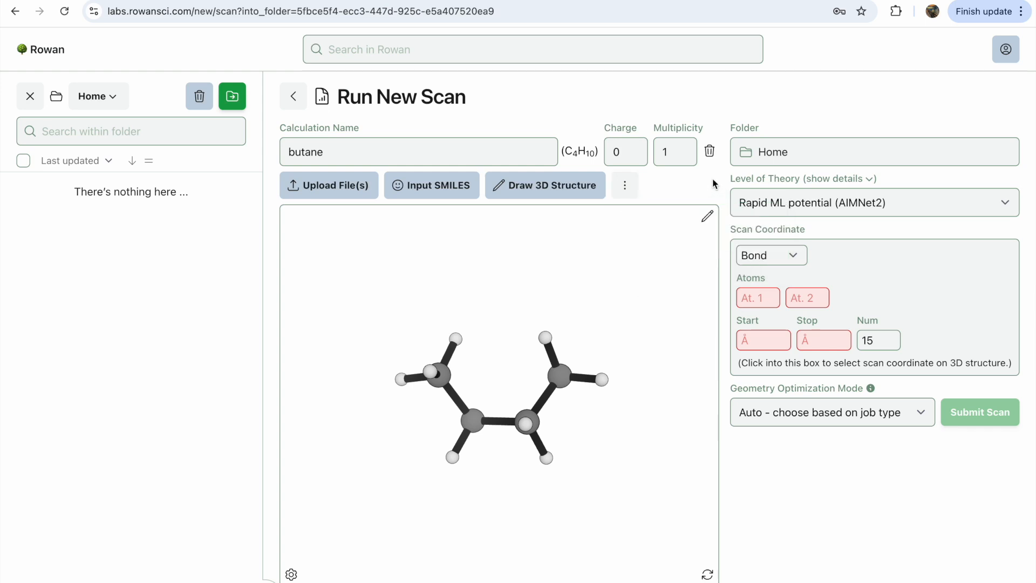
left_click_drag(647, 481, 612, 530)
Rename the calculation as "butane scan"
left_click(365, 153)
type("scan")
left_click(587, 93)
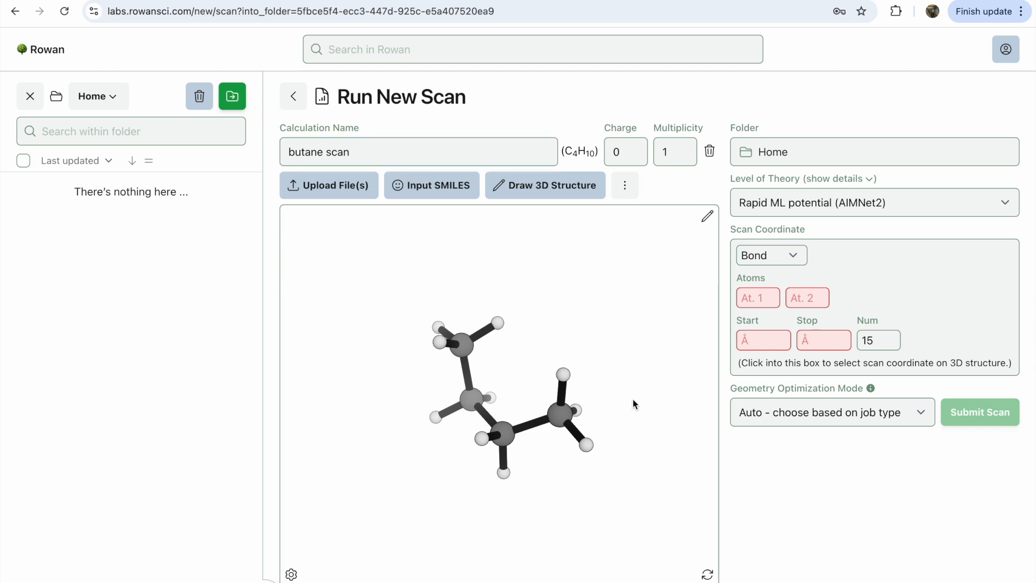
Define the scan coordinate as the dihedral through butane's four carbons, atoms 1, 2, 3 and 4, by picking them on the 3D structure
left_click(964, 280)
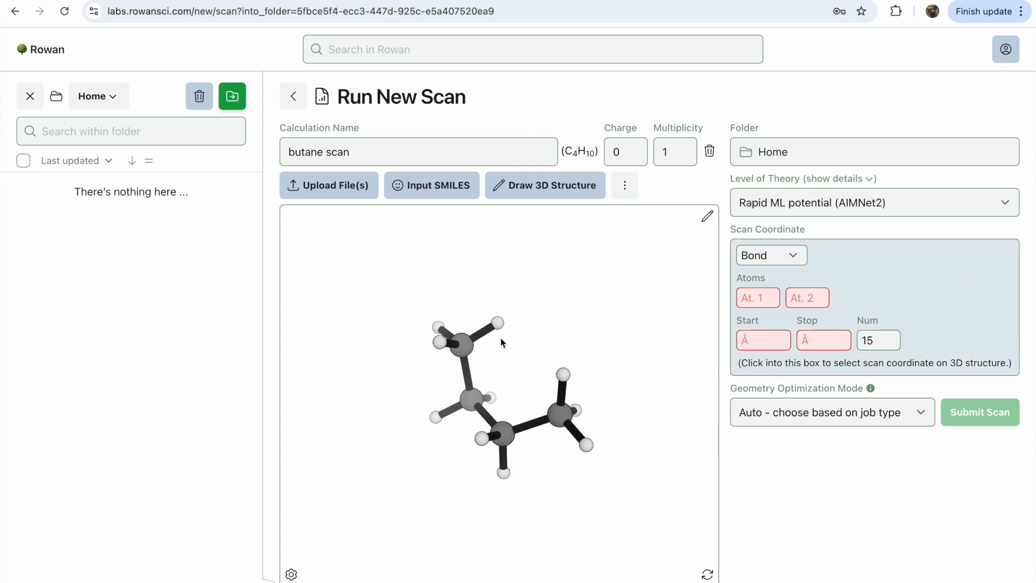
left_click(462, 345)
left_click(471, 401)
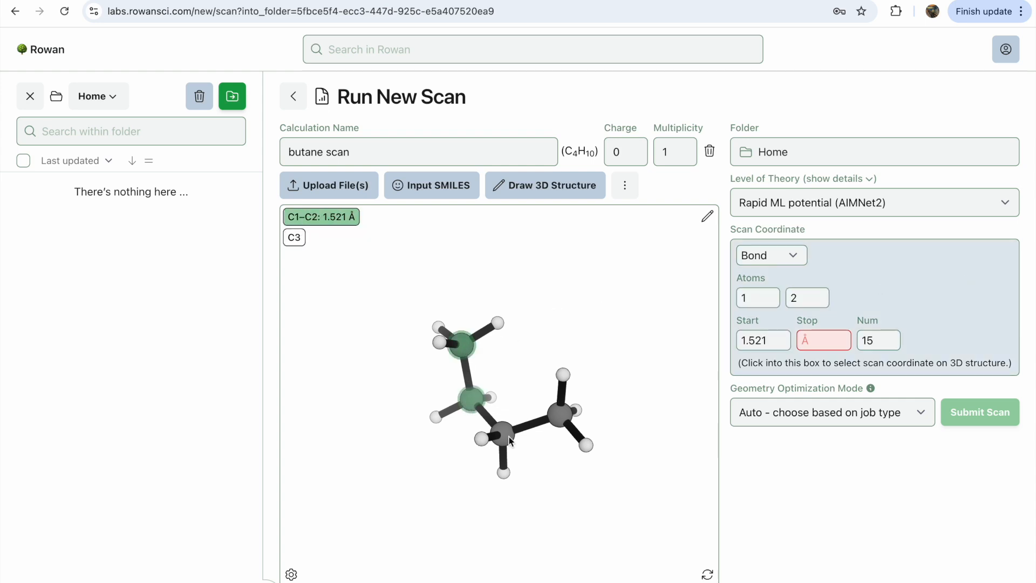
left_click(507, 438)
left_click(561, 420)
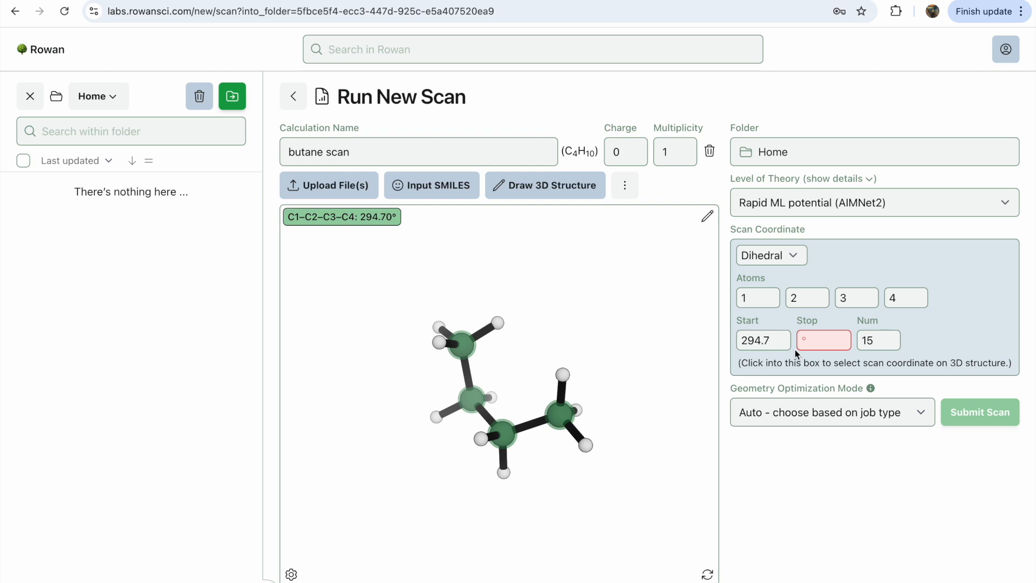
mouse_move(612, 528)
left_mouse_down()
mouse_move(556, 464)
mouse_move(609, 528)
left_mouse_up()
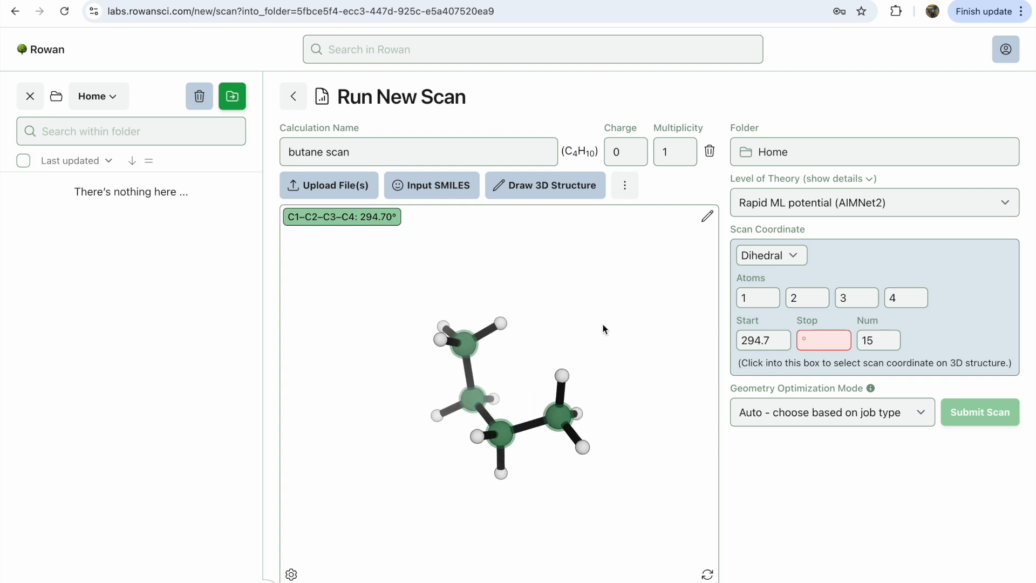
Set the dihedral scan to run from 0° to 360° with 30 points and submit it
left_click(750, 341)
key("ctrl+a")
key("BackSpace")
type("0")
key("Tab")
type("360")
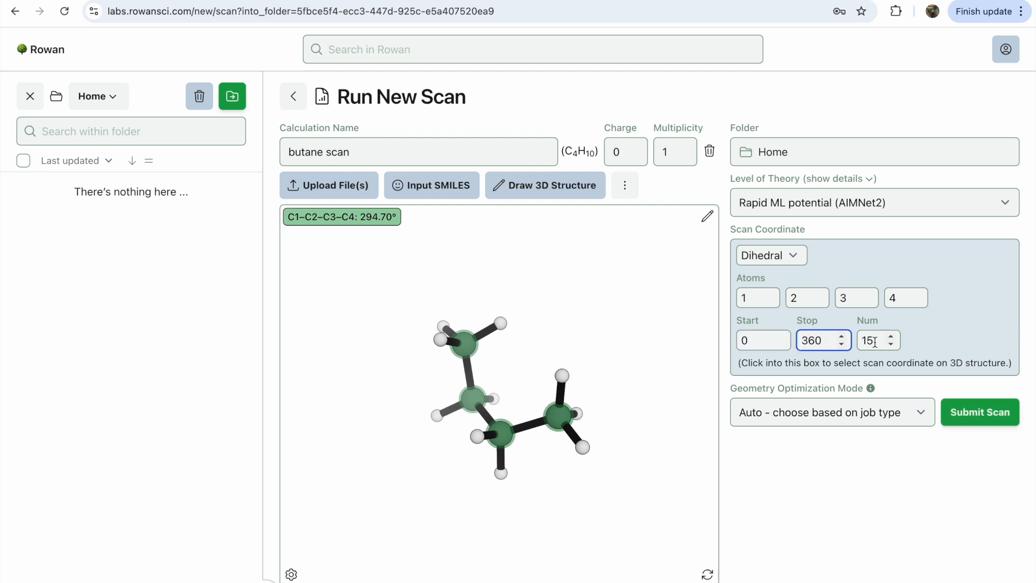
double_click(875, 343)
type("30")
left_click(949, 337)
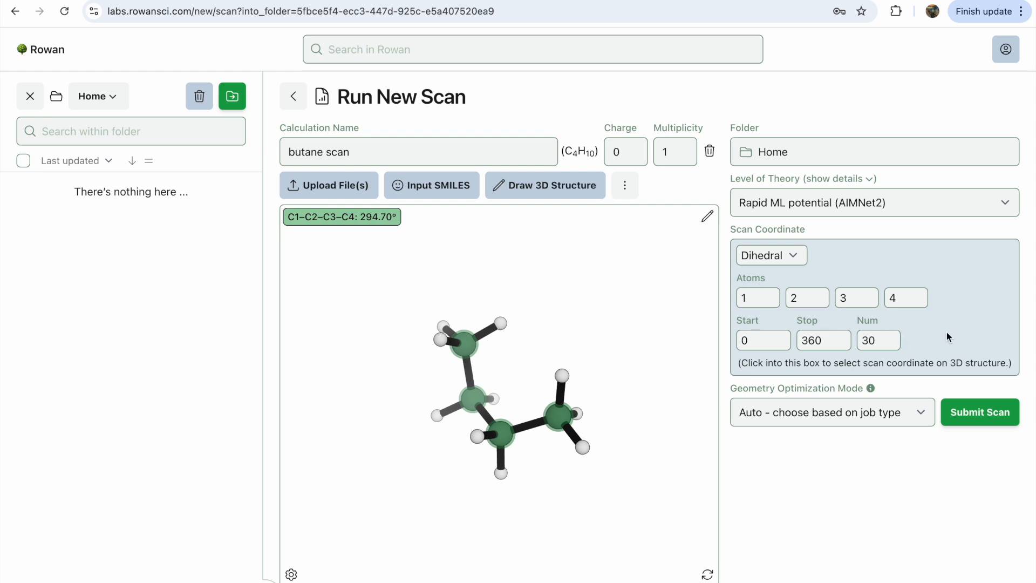
left_click(980, 413)
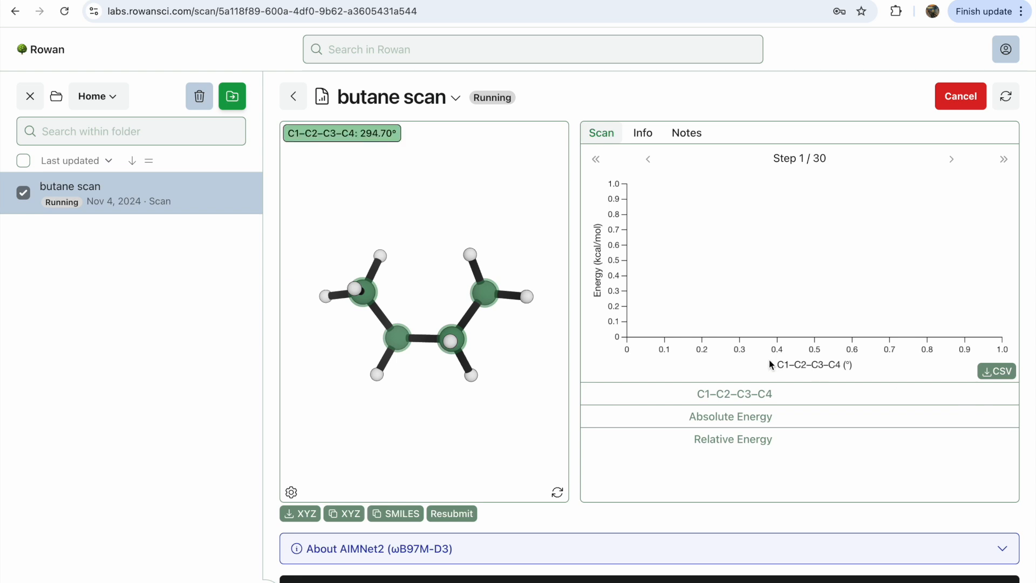
Check the running scan's coordinate and calculation details, and return to its energy plot
left_click_drag(511, 408, 407, 419)
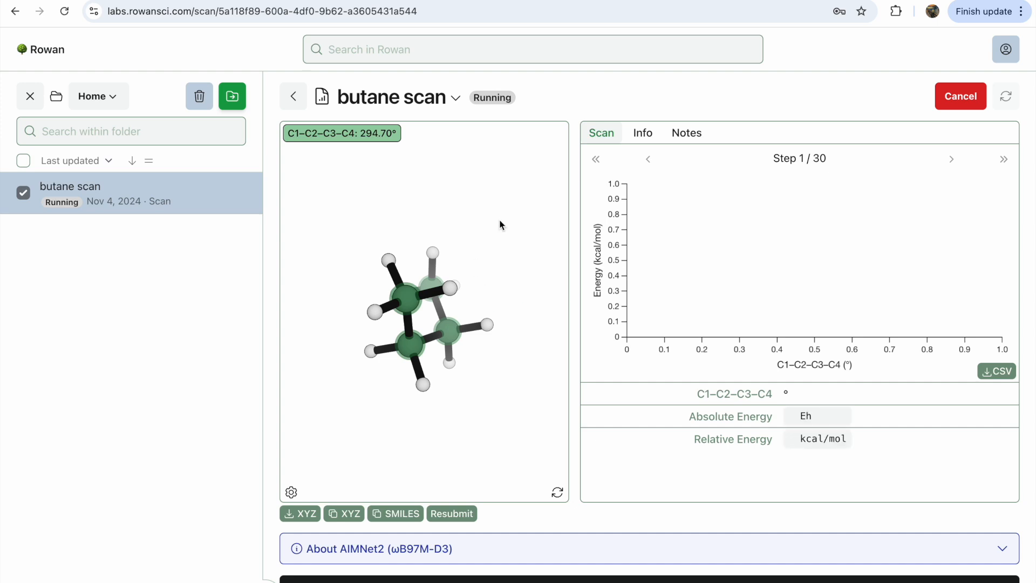
left_click(643, 134)
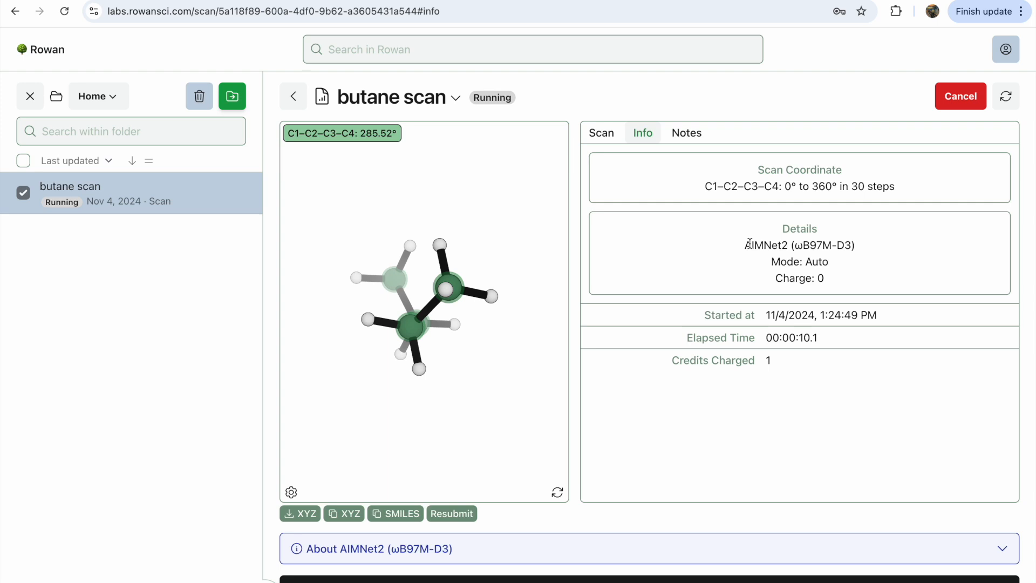
left_click(603, 133)
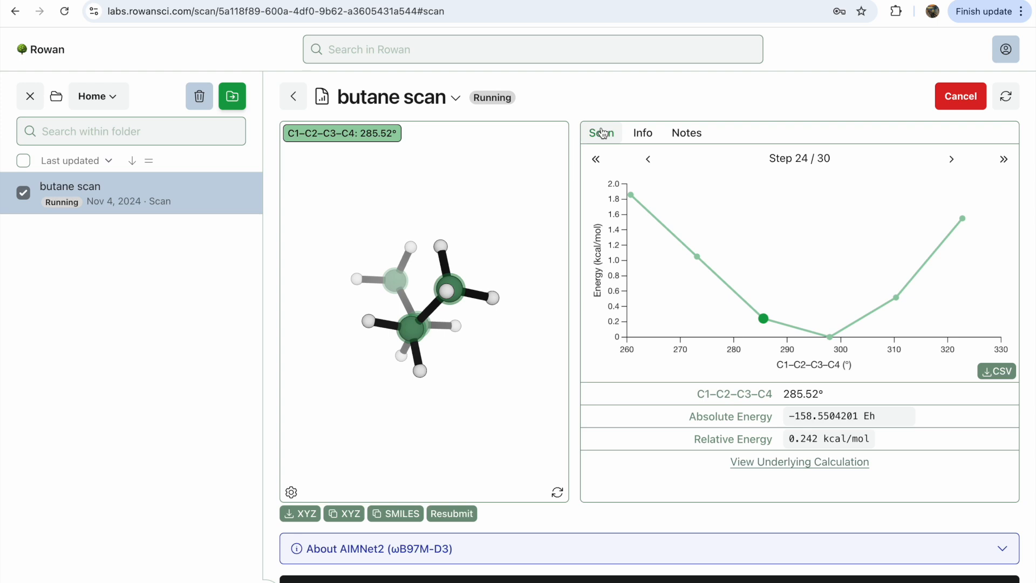
Examine the butane geometries at the plotted points for step 25 and for 360°
left_click_drag(486, 361, 512, 398)
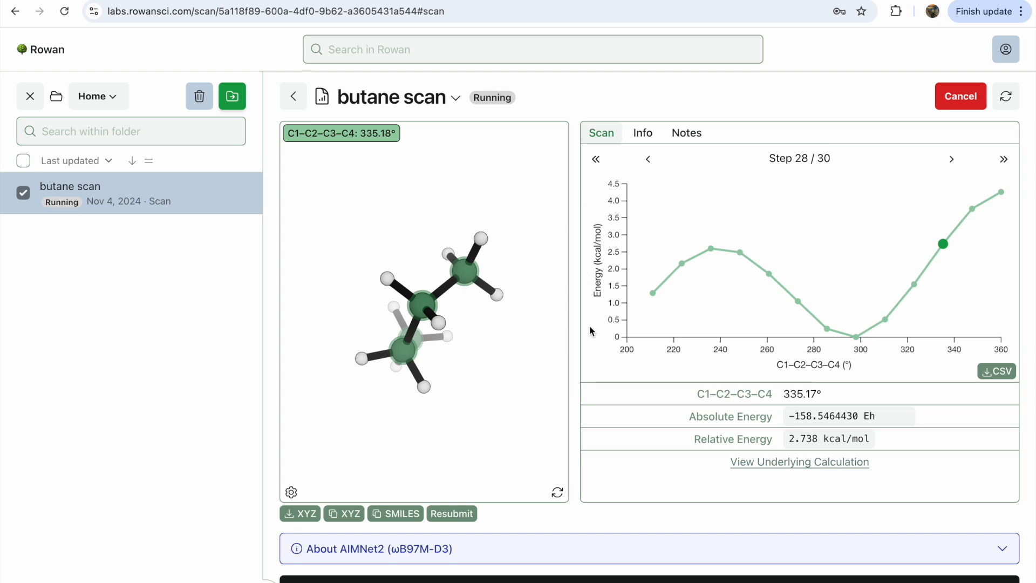
left_click(856, 337)
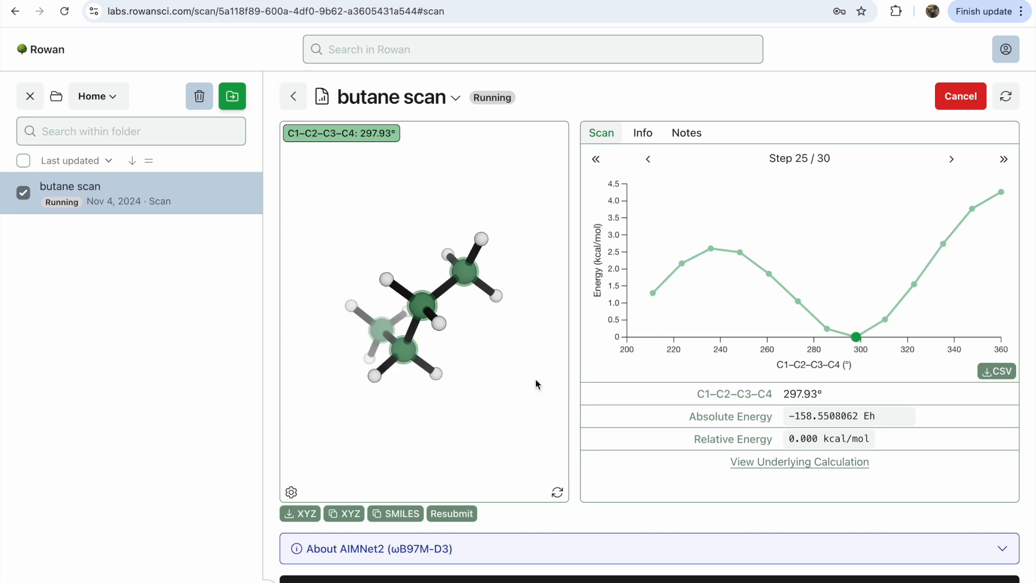
left_click_drag(510, 387, 484, 409)
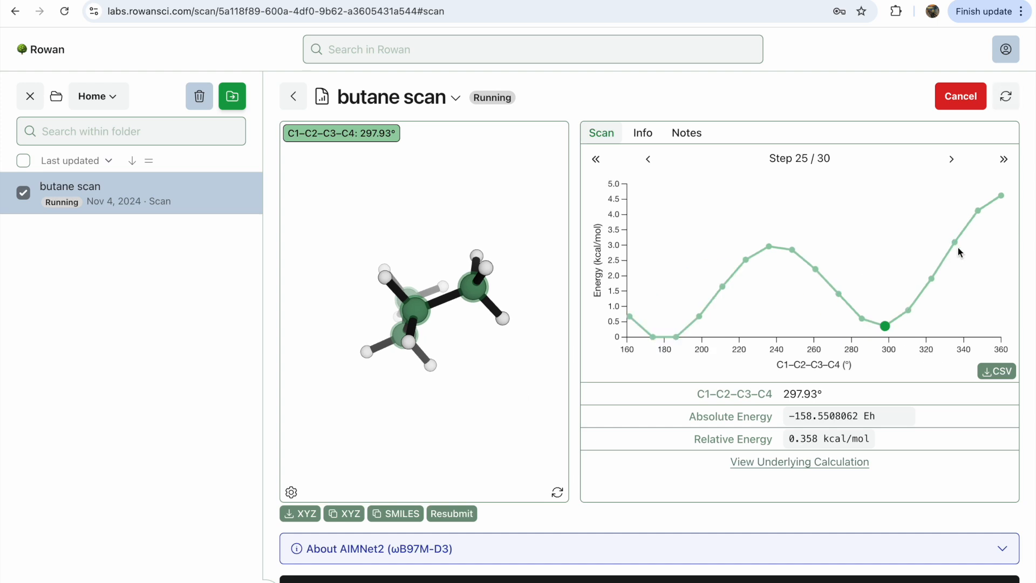
left_click(1002, 197)
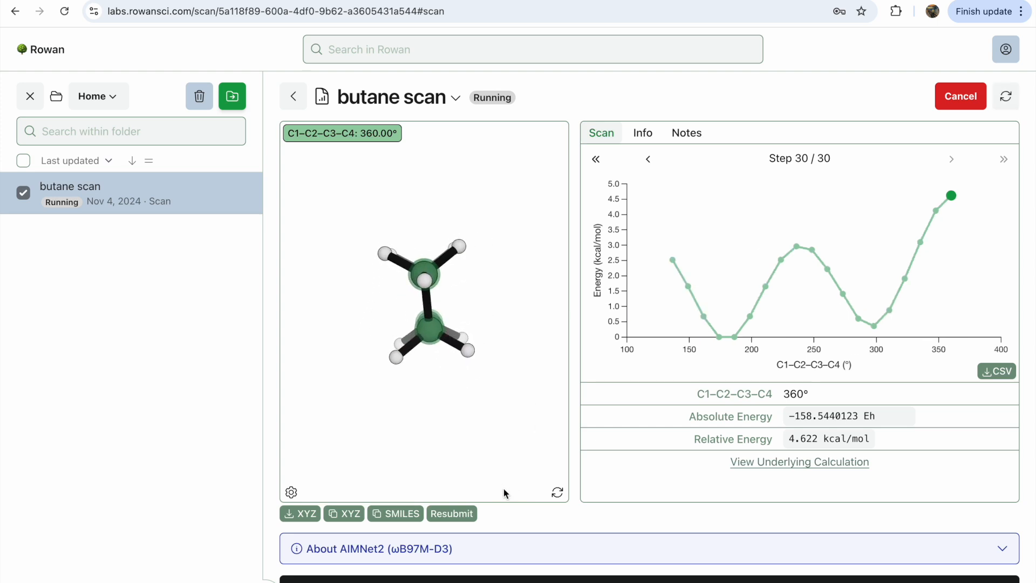
mouse_move(493, 435)
left_mouse_down()
mouse_move(465, 436)
mouse_move(498, 431)
mouse_move(470, 421)
mouse_move(477, 441)
left_mouse_up()
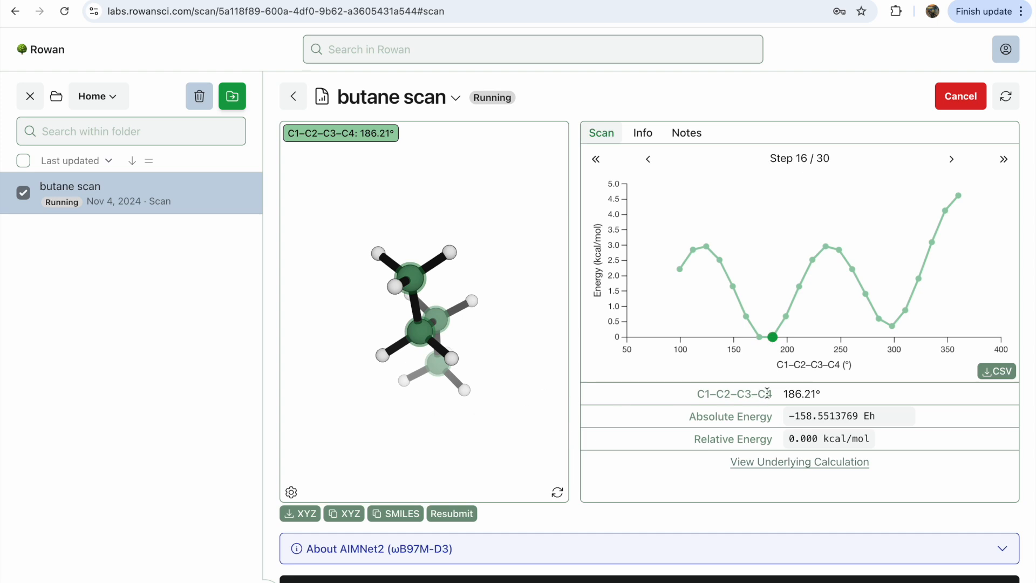
Compare the butane geometries at scan steps 15 and 16, and inspect step 16 from several angles
key("Left")
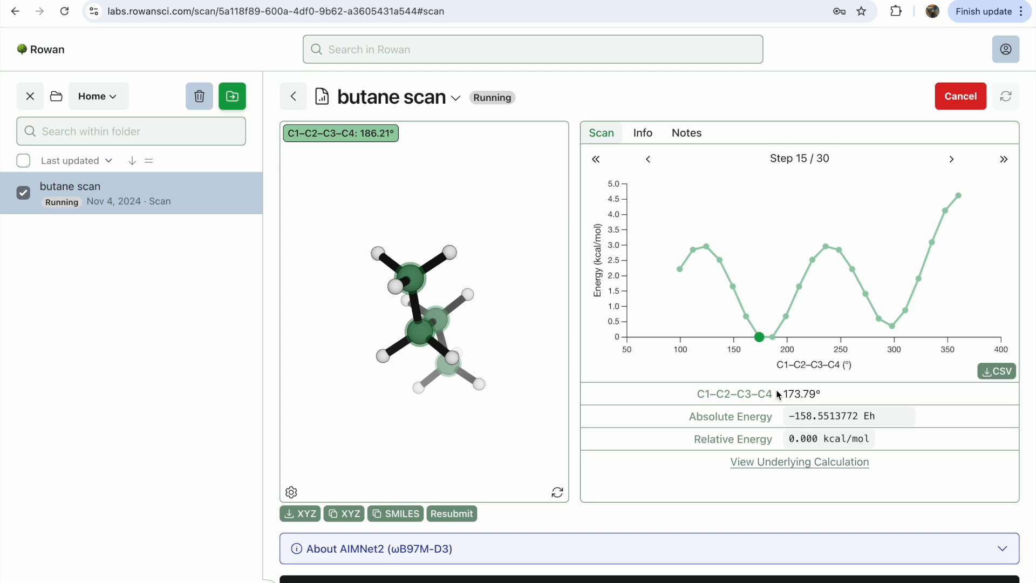
key("Right")
mouse_move(506, 371)
left_mouse_down()
mouse_move(349, 398)
mouse_move(502, 378)
left_mouse_up()
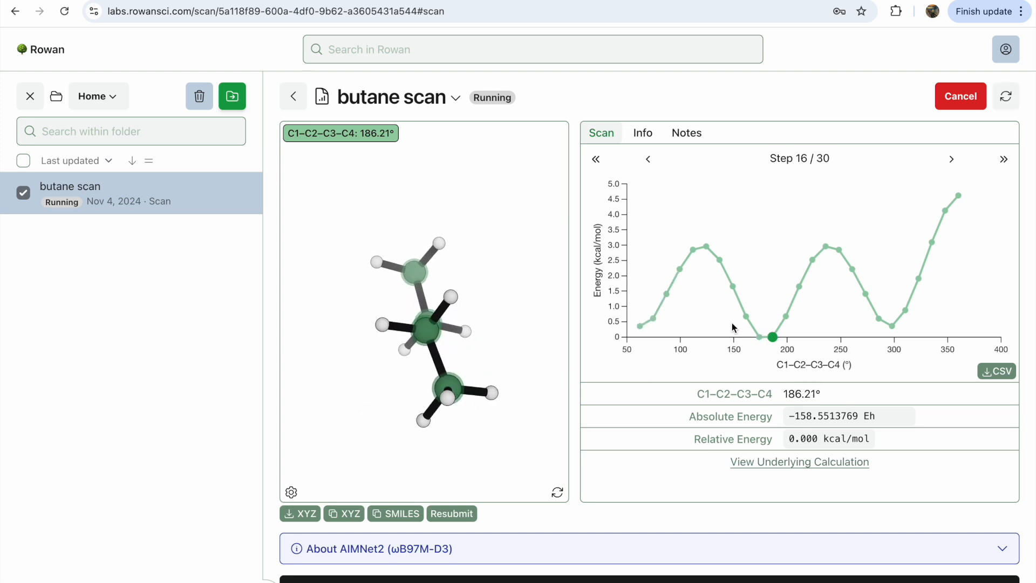
left_click_drag(522, 334, 543, 324)
left_click_drag(490, 325, 464, 338)
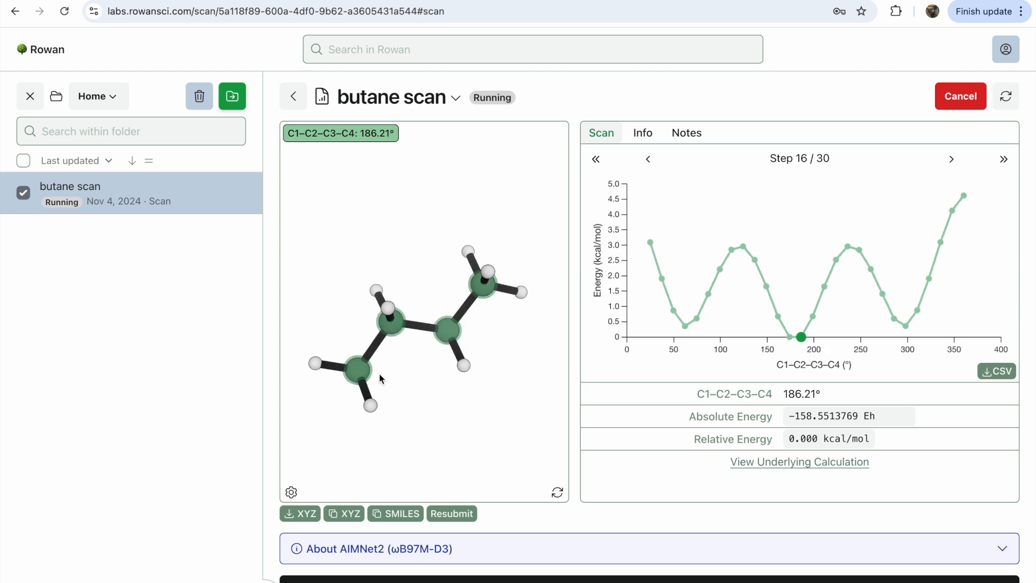
left_click_drag(411, 371, 484, 374)
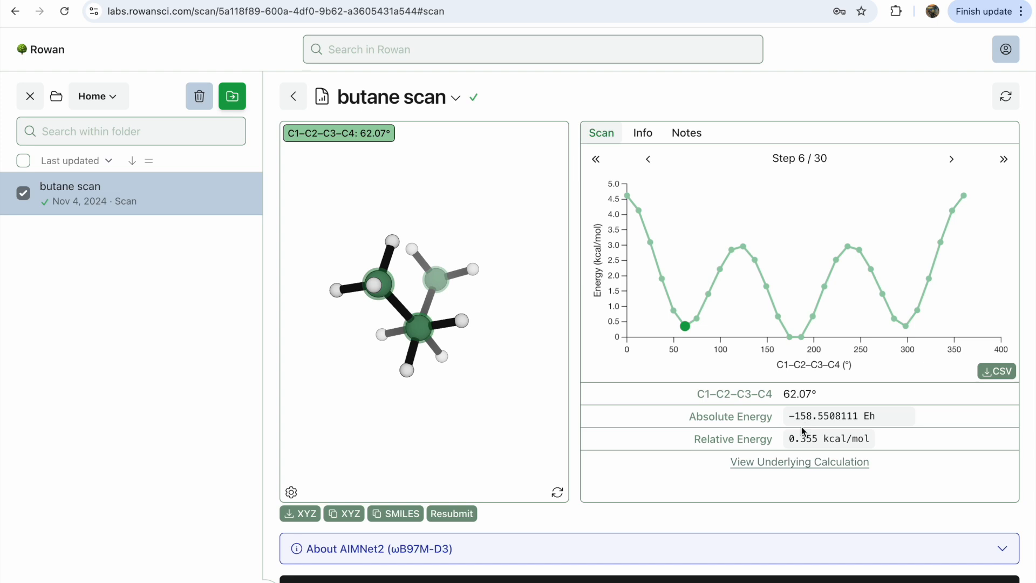
Examine the butane geometries at scan steps 6, 11 and 1 on the completed energy plot
mouse_move(507, 390)
left_mouse_down()
mouse_move(412, 394)
mouse_move(518, 394)
mouse_move(497, 400)
mouse_move(505, 391)
left_mouse_up()
mouse_move(465, 355)
left_mouse_down()
mouse_move(410, 332)
mouse_move(456, 356)
left_mouse_up()
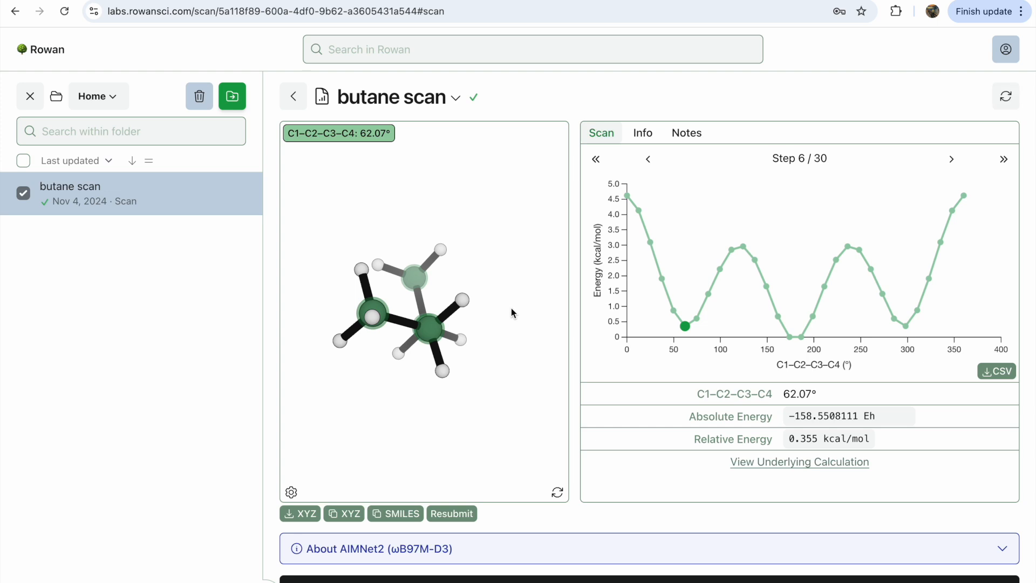
left_click(743, 247)
mouse_move(519, 361)
left_mouse_down()
mouse_move(491, 326)
mouse_move(533, 374)
mouse_move(523, 355)
left_mouse_up()
left_click(425, 306)
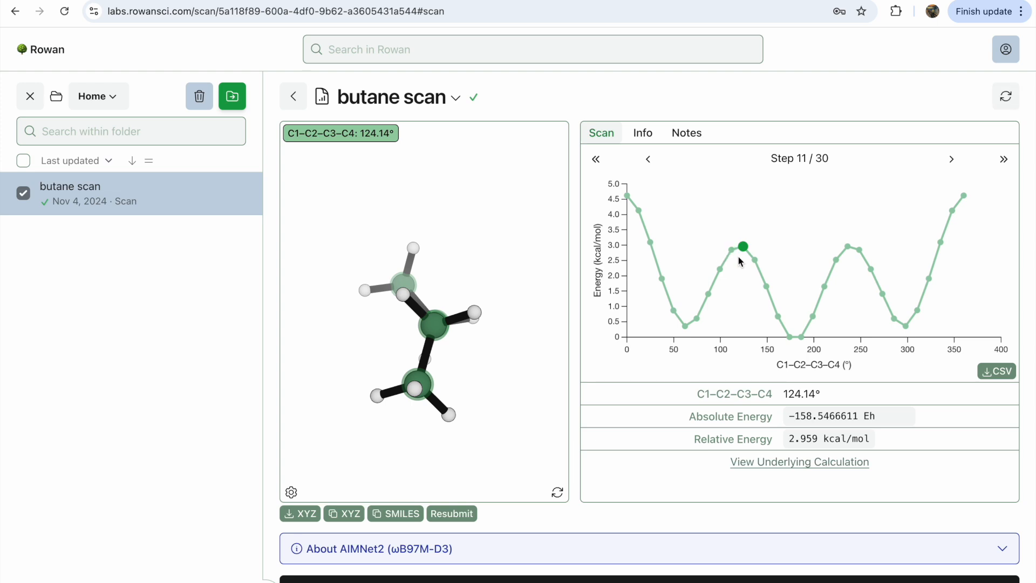
left_click_drag(489, 252, 481, 214)
left_click(628, 194)
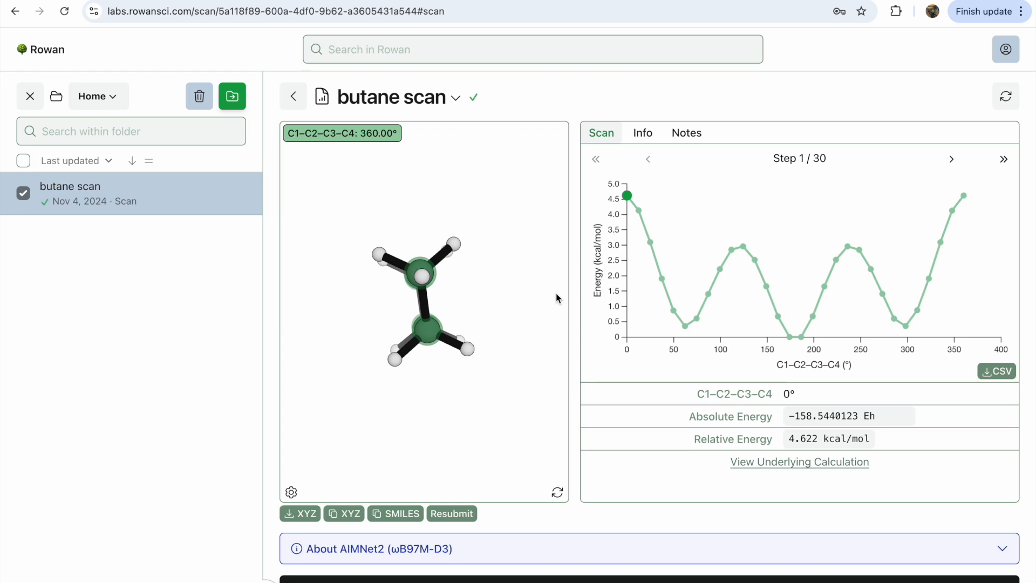
left_click_drag(549, 303, 432, 322)
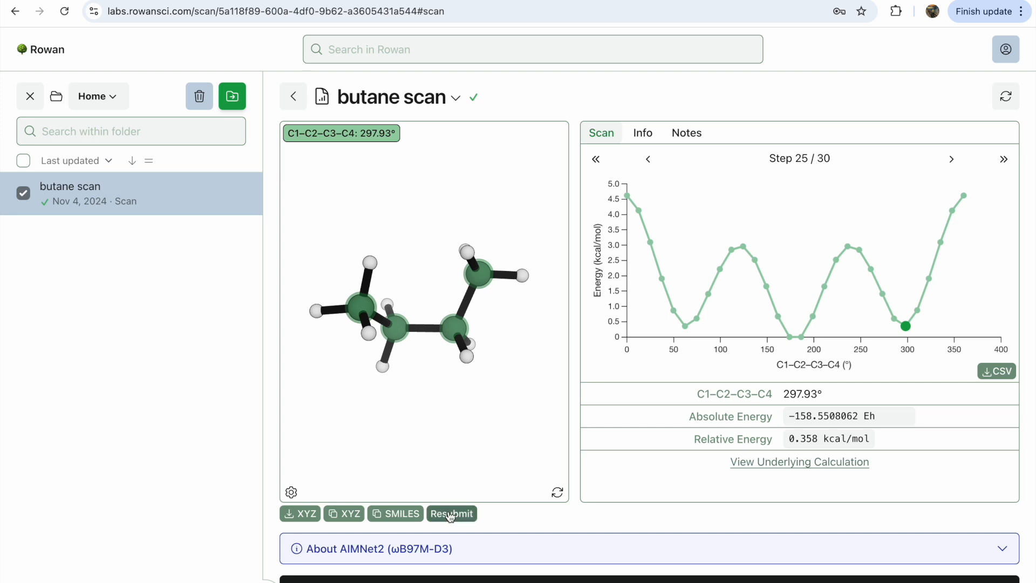
Resubmit step 25 of the butane scan as a new scan named "2-fluorobutane scan"
left_click(451, 515)
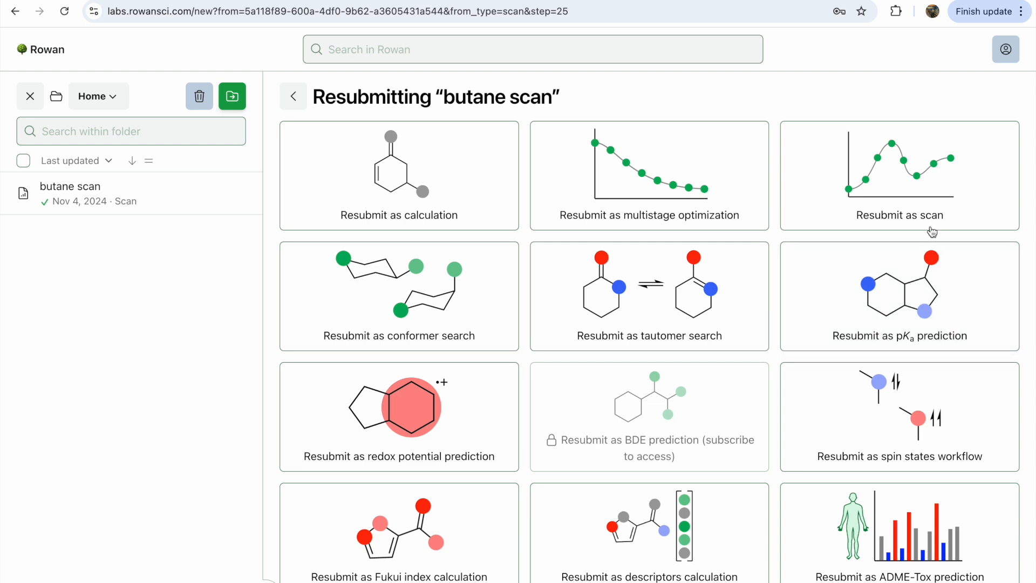
left_click(950, 196)
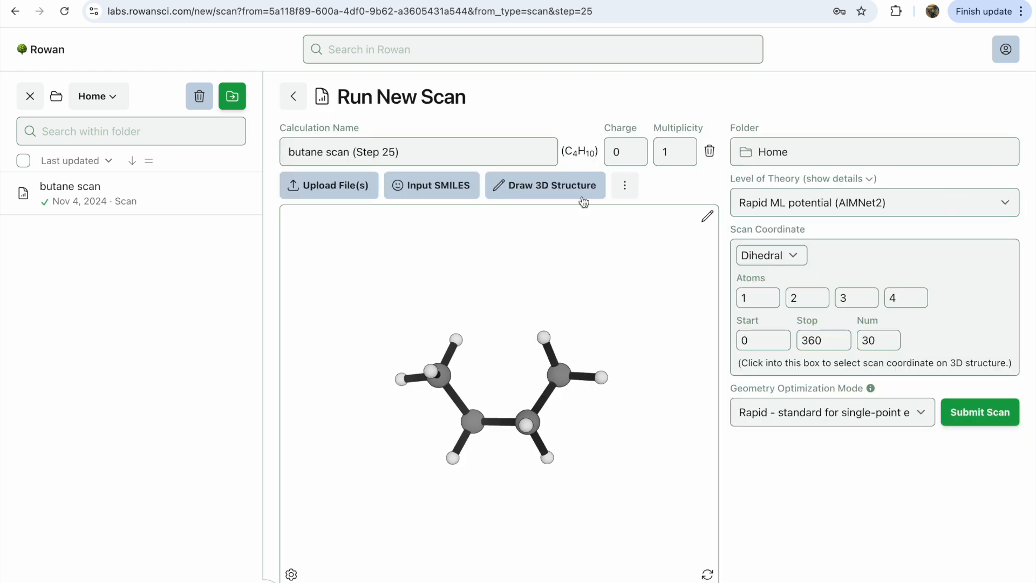
left_click(500, 155)
key("BackSpace")
key("BackSpace")
key("BackSpace")
key("BackSpace")
key("BackSpace")
key("BackSpace")
key("BackSpace")
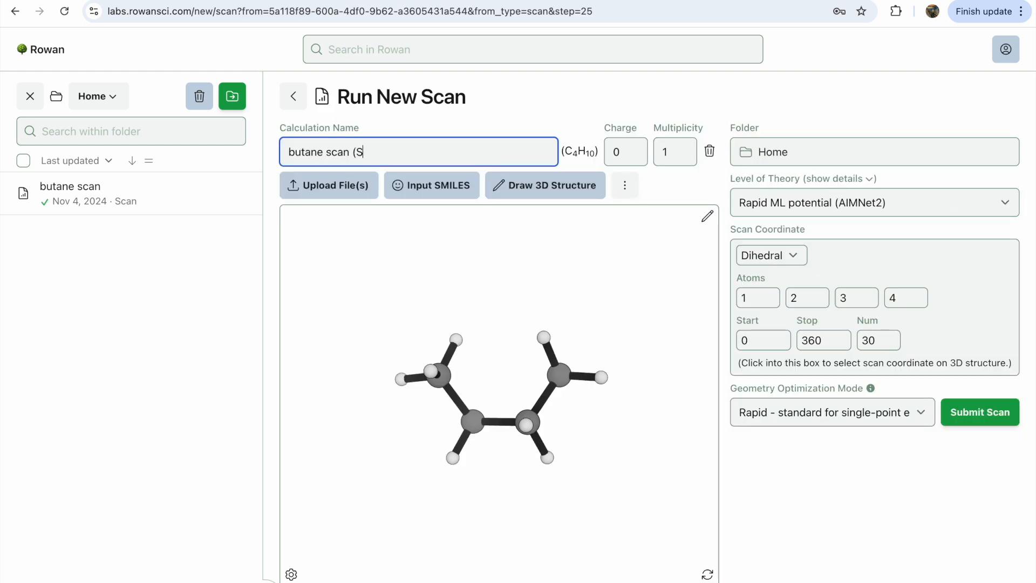
key("Home")
type("2-fluoro")
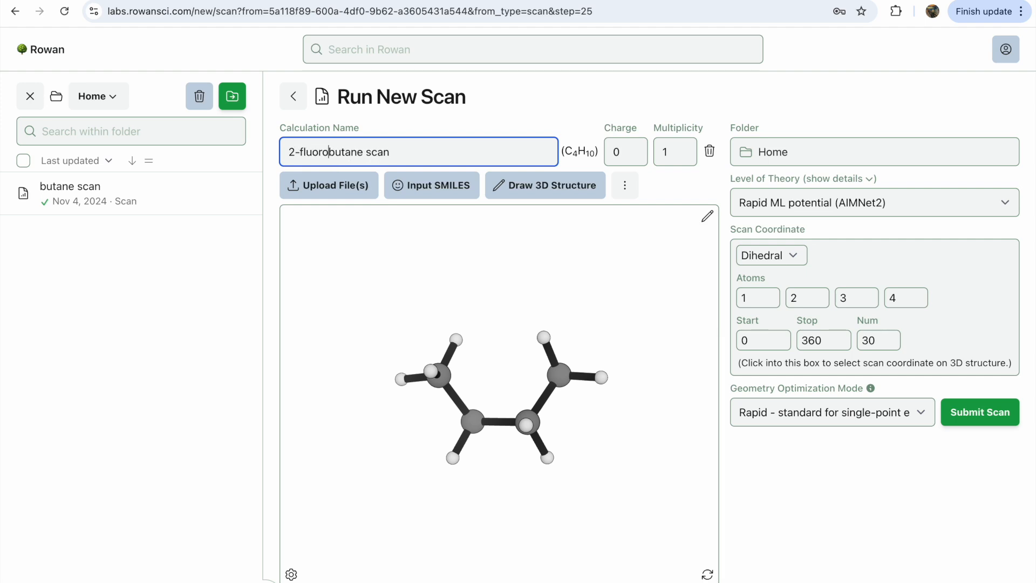
Replace one hydrogen on an inner carbon of the butane structure with fluorine and save the edited structure
left_click(708, 217)
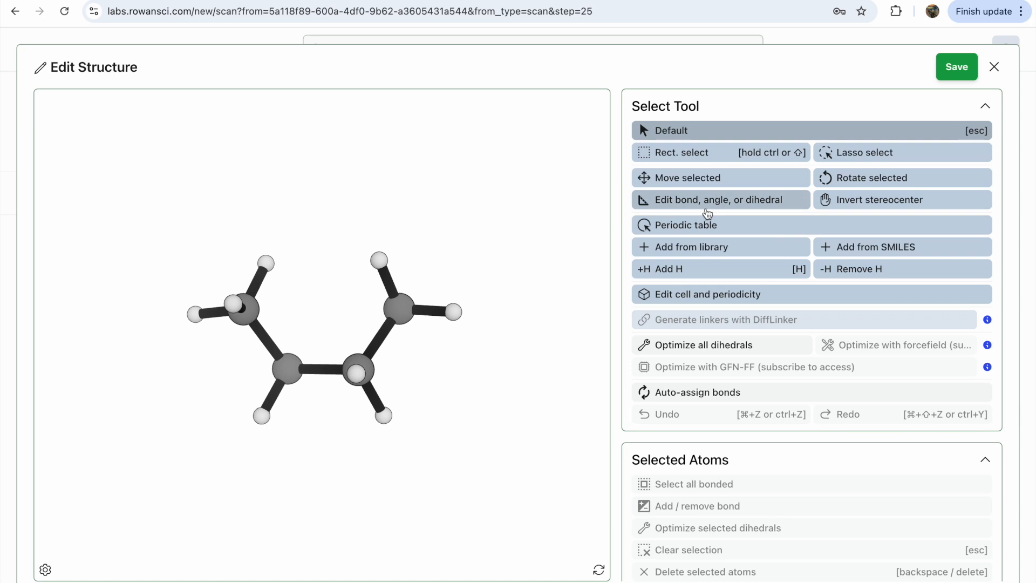
left_click(704, 225)
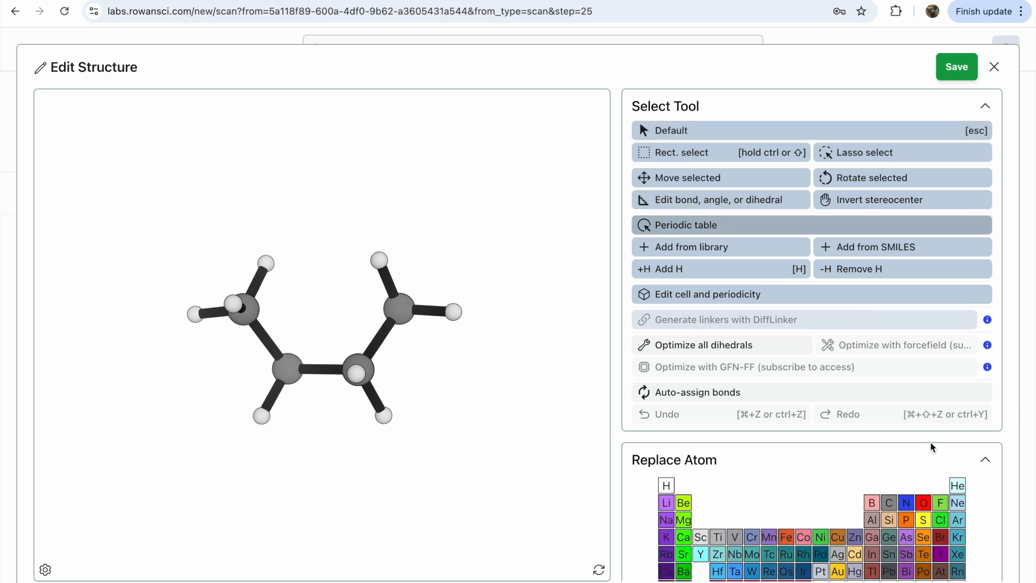
left_click(946, 504)
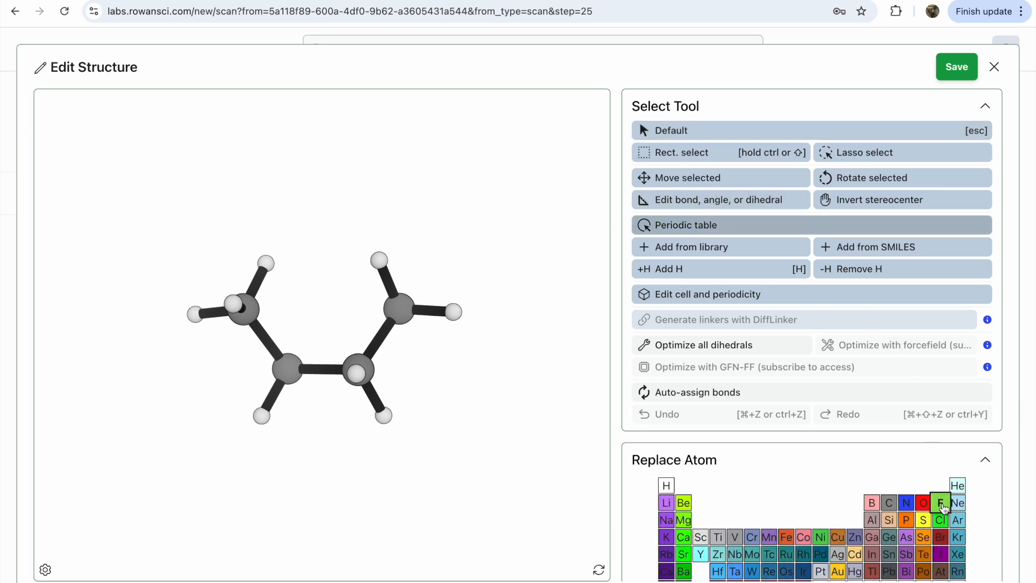
left_click(356, 378)
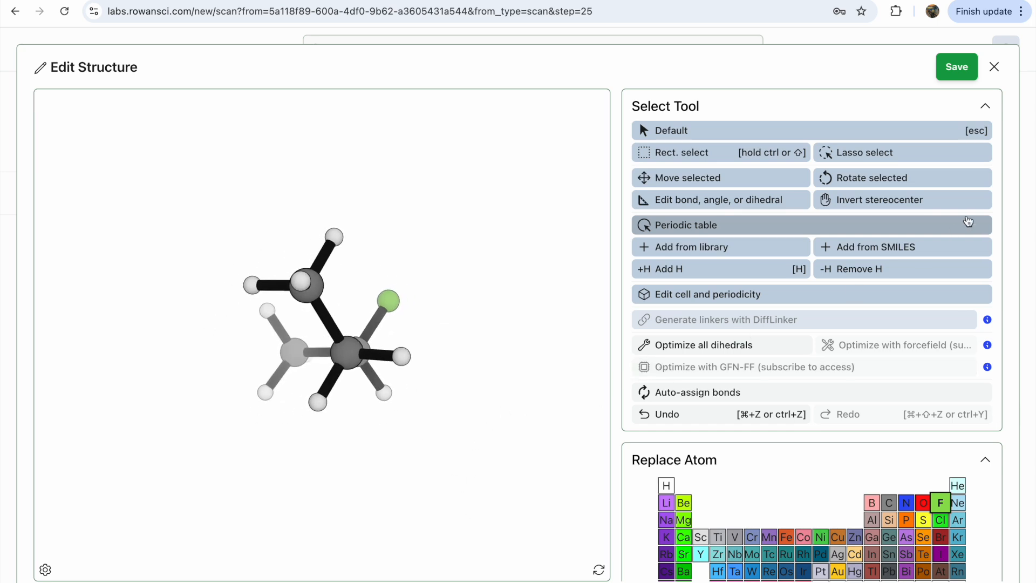
left_click(966, 56)
Inspect the fluorinated structure from several angles and submit the 2-fluorobutane dihedral scan from 0 to 360 with 30 points
left_click_drag(643, 384, 650, 356)
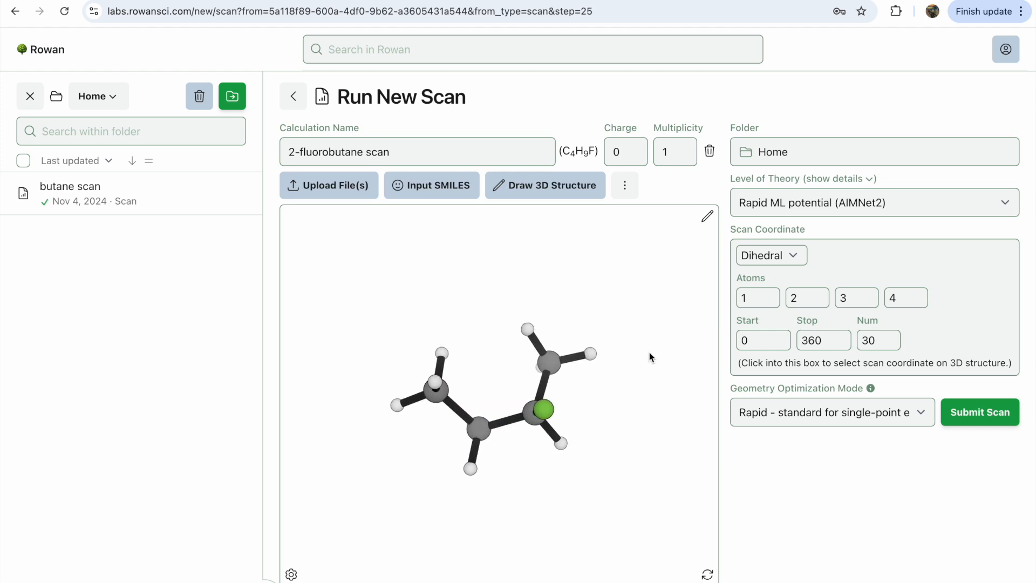
left_click_drag(620, 407, 650, 430)
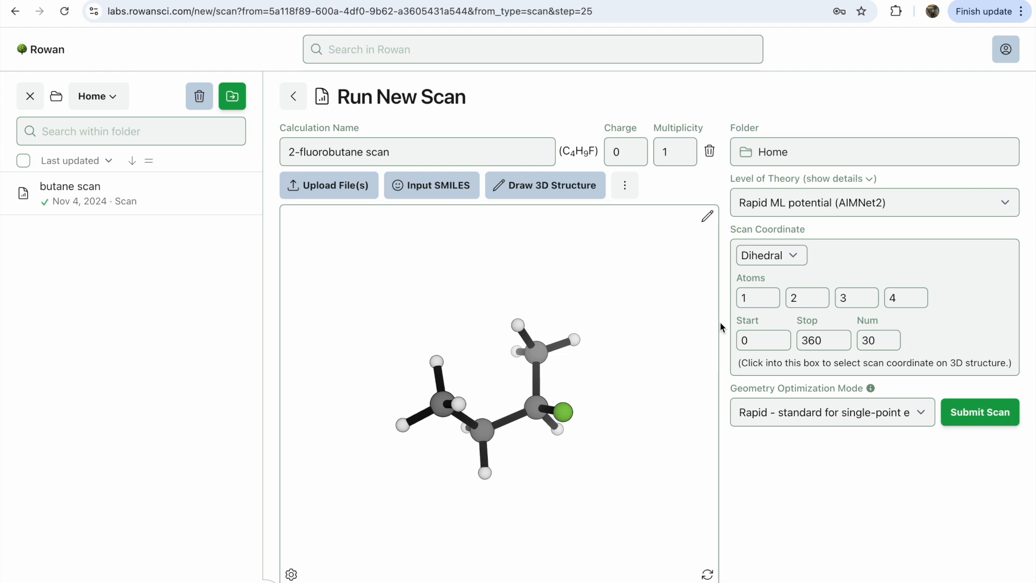
left_click(991, 420)
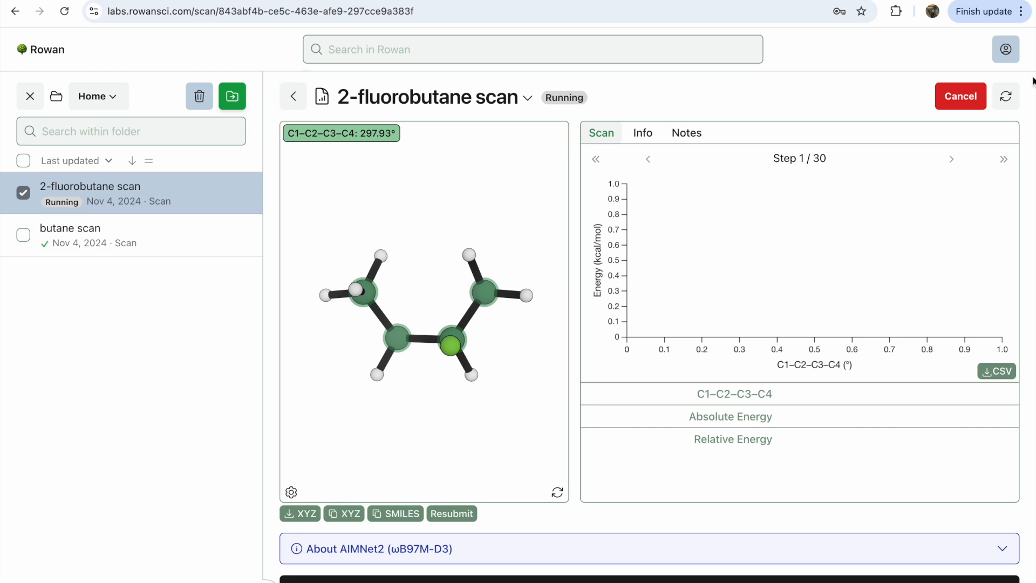
Read through the logfile of the running 2-fluorobutane scan and return to its energy plot
scroll(578, 517, "down", 2)
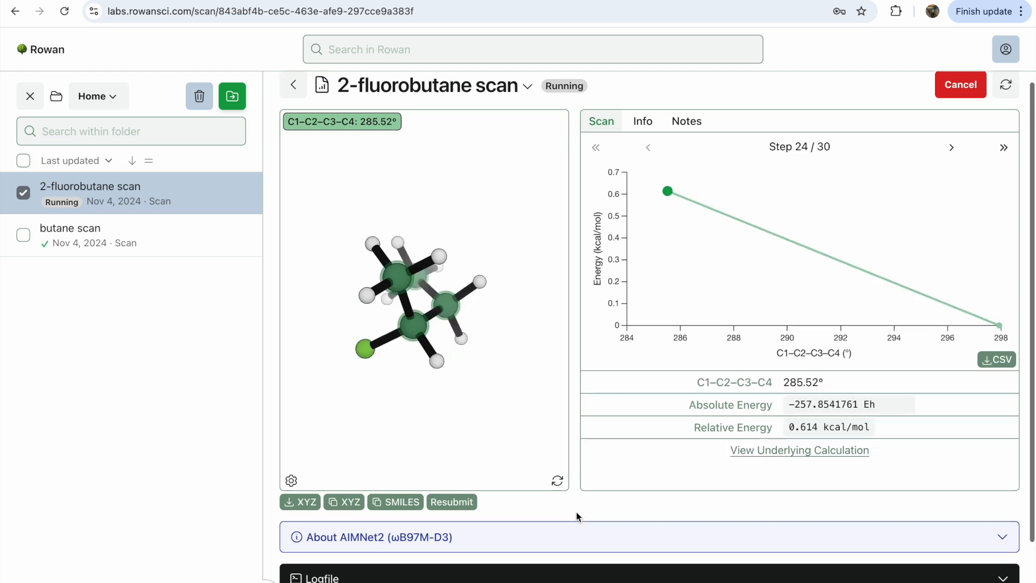
left_click(559, 499)
scroll(507, 555, "down", 2)
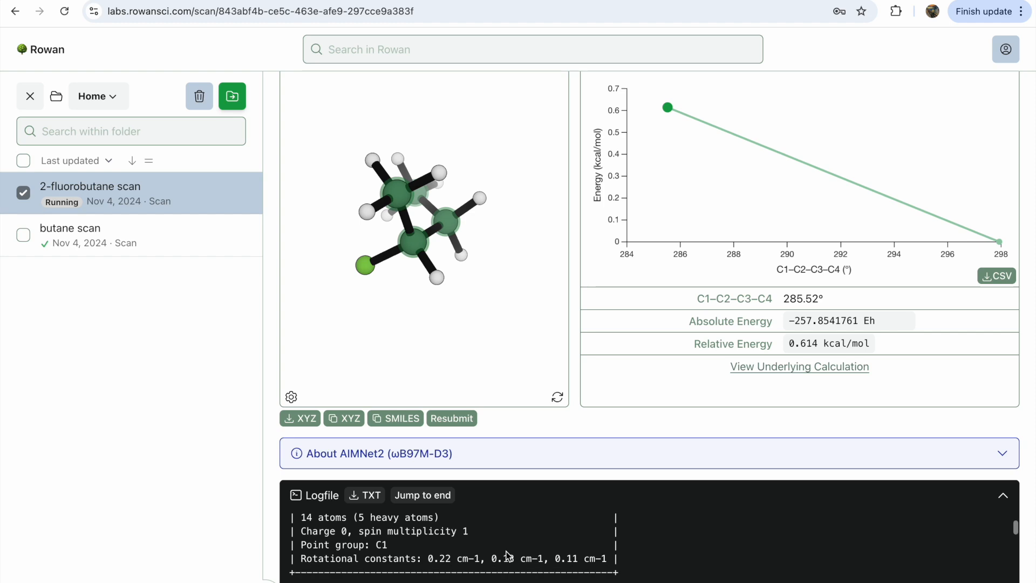
scroll(272, 481, "down", 4)
scroll(659, 461, "down", 5)
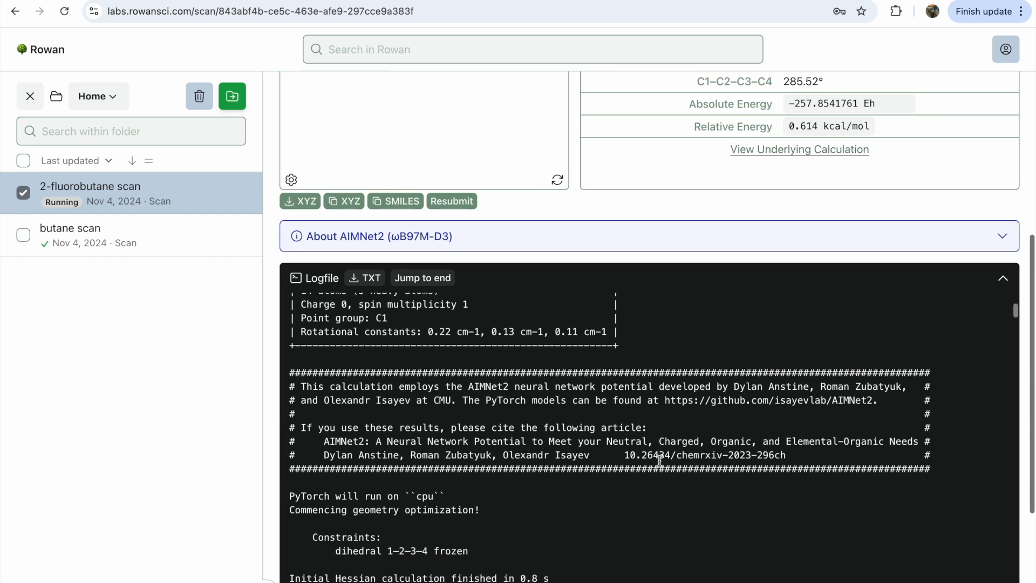
scroll(660, 461, "down", 10)
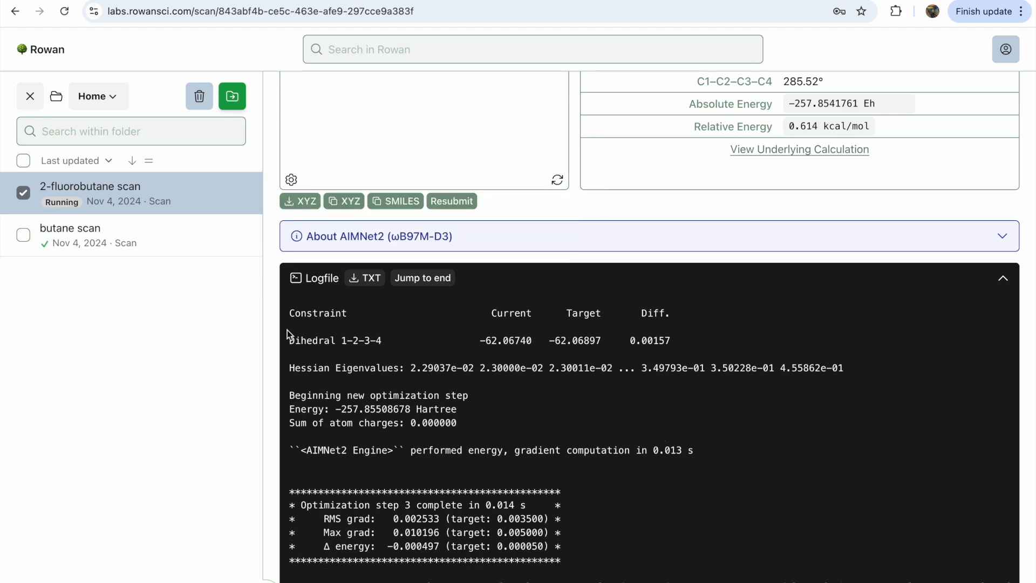
scroll(264, 254, "up", 6)
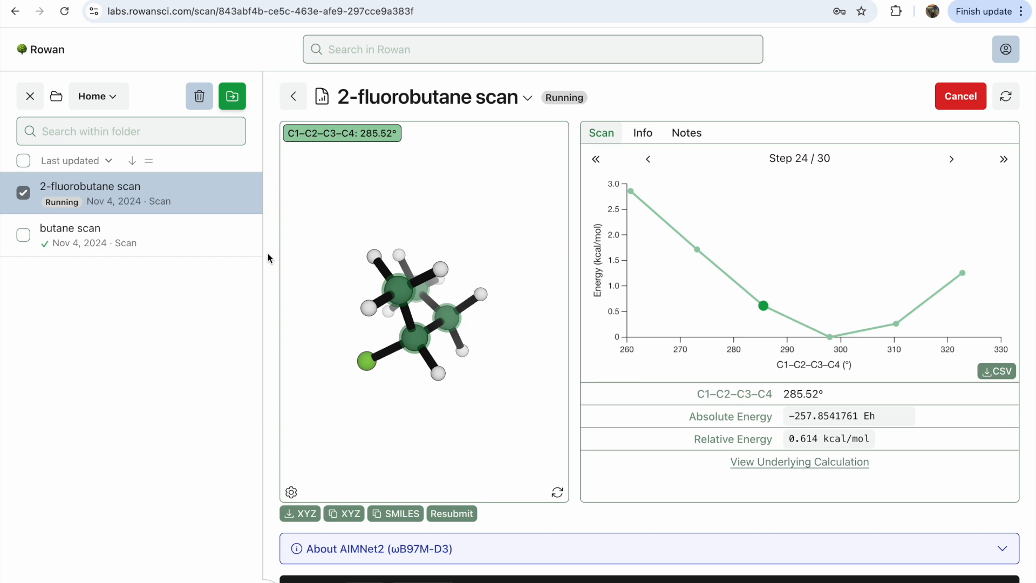
Rotate the 2-fluorobutane model and step back and forth through the plotted geometries, ending at step 30 (360°)
left_click_drag(507, 430, 532, 420)
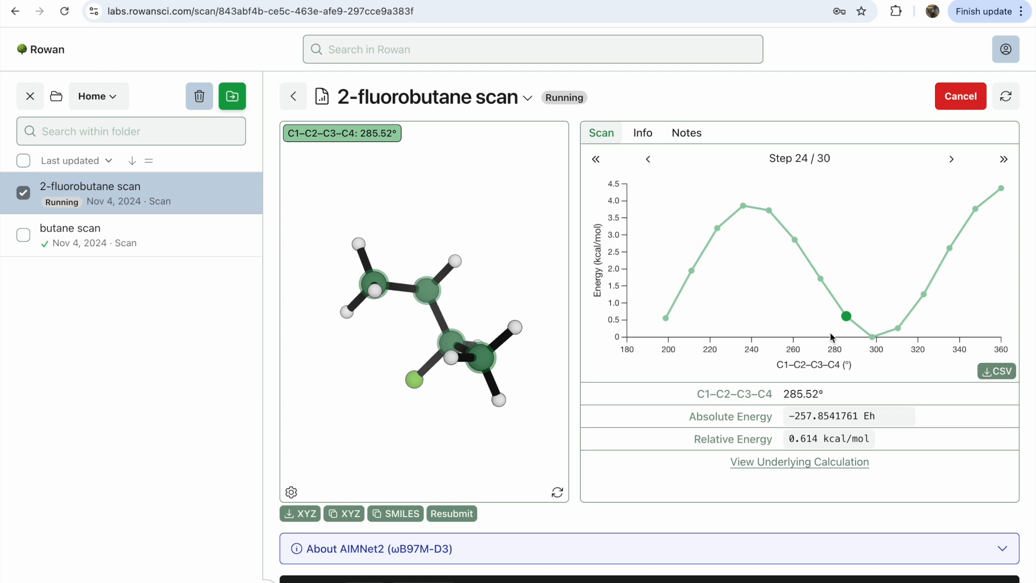
key("Left")
key("Left")
key("Left")
key("Left")
key("Left")
key("Left")
key("Left")
key("Right")
key("Right")
key("Right")
key("Right")
key("Right")
key("Right")
key("Right")
key("Right")
key("Right")
key("Right")
key("Right")
key("Right")
key("Right")
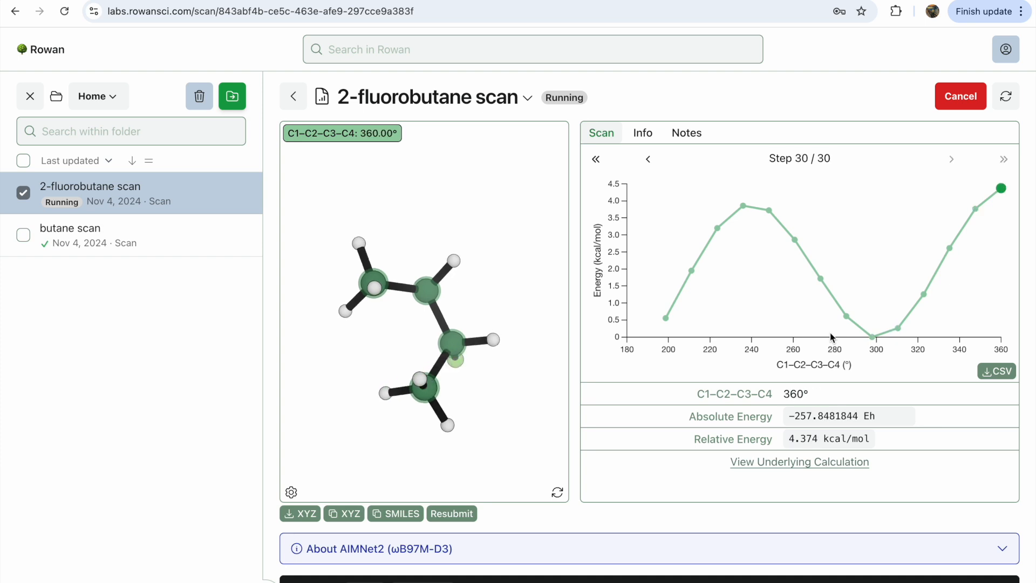
Step back from the 360° geometry through the low-energy region of the 2-fluorobutane scan, ending at step 26
key("Left")
key("Left")
key("Left")
key("Left")
key("Left")
key("Left")
key("Right")
key("Right")
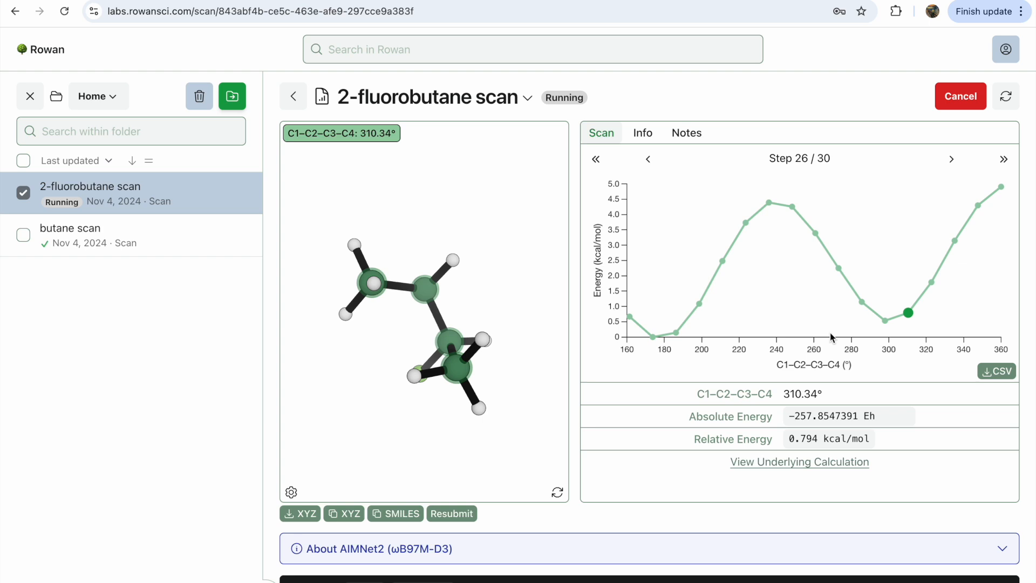
Compare the butane scan with the 2-fluorobutane scan, making 2-fluorobutane the active scan and viewing its step 13 geometry
left_click(23, 236)
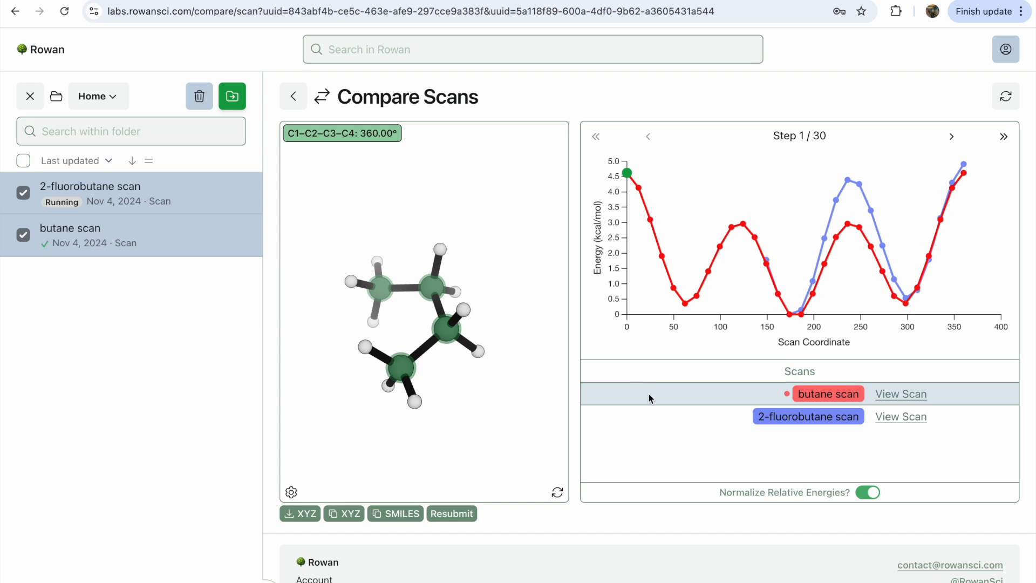
left_click(655, 422)
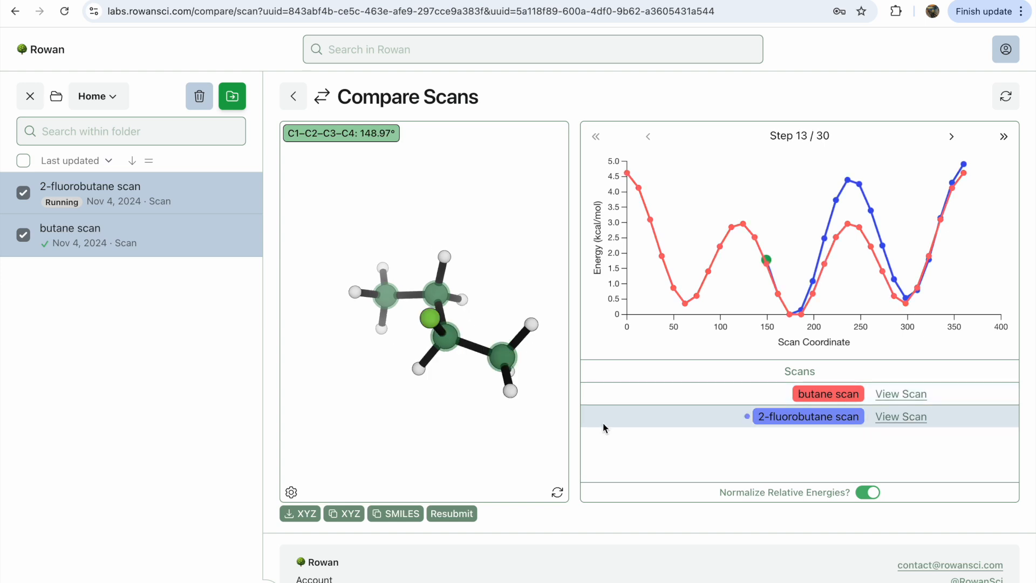
left_click_drag(533, 425, 407, 415)
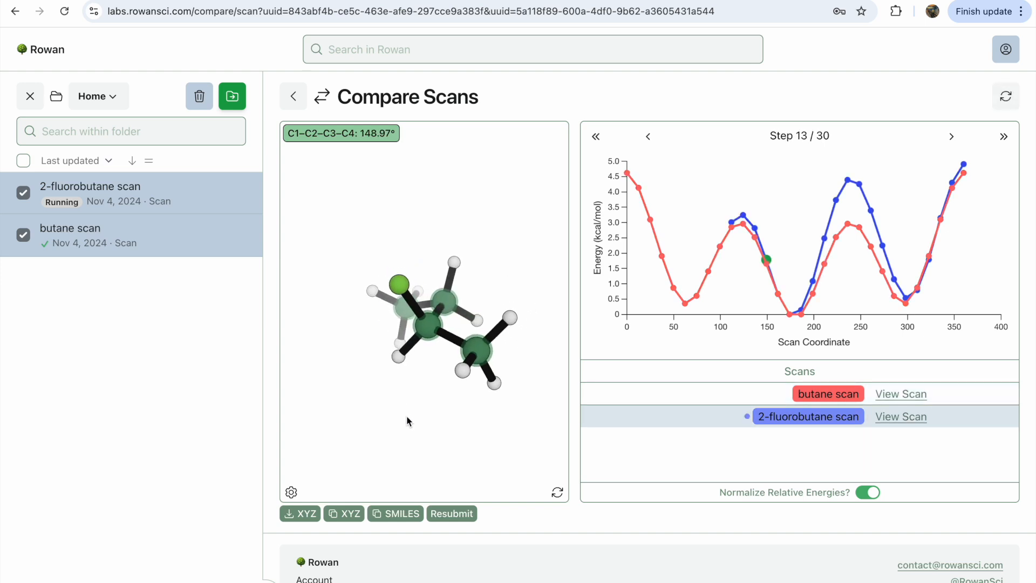
Examine the 2-fluorobutane geometries at steps 30 and 11 on the comparison plot, rotating each model
left_click(964, 164)
left_click_drag(421, 440, 406, 327)
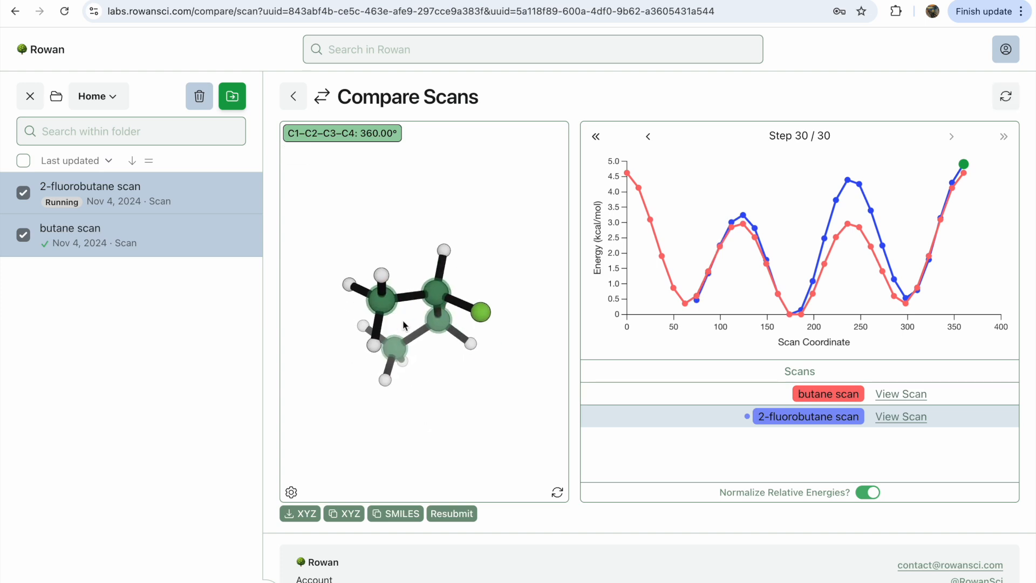
left_click(743, 216)
left_click_drag(442, 381, 448, 404)
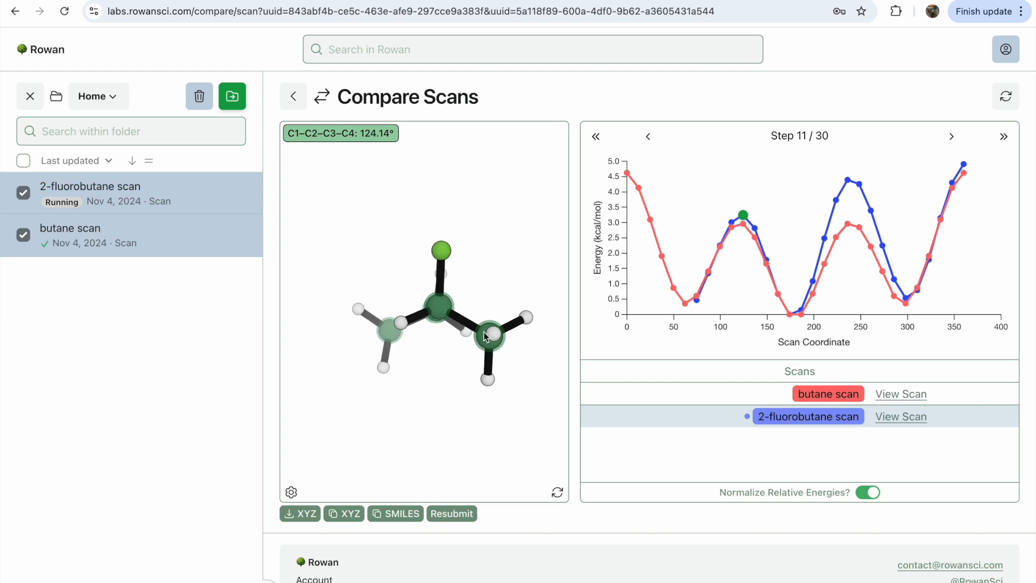
Examine the 2-fluorobutane geometry at step 20 on the comparison plot from several angles
left_click(848, 181)
mouse_move(504, 337)
left_mouse_down()
mouse_move(510, 385)
mouse_move(496, 320)
mouse_move(508, 352)
mouse_move(504, 343)
left_mouse_up()
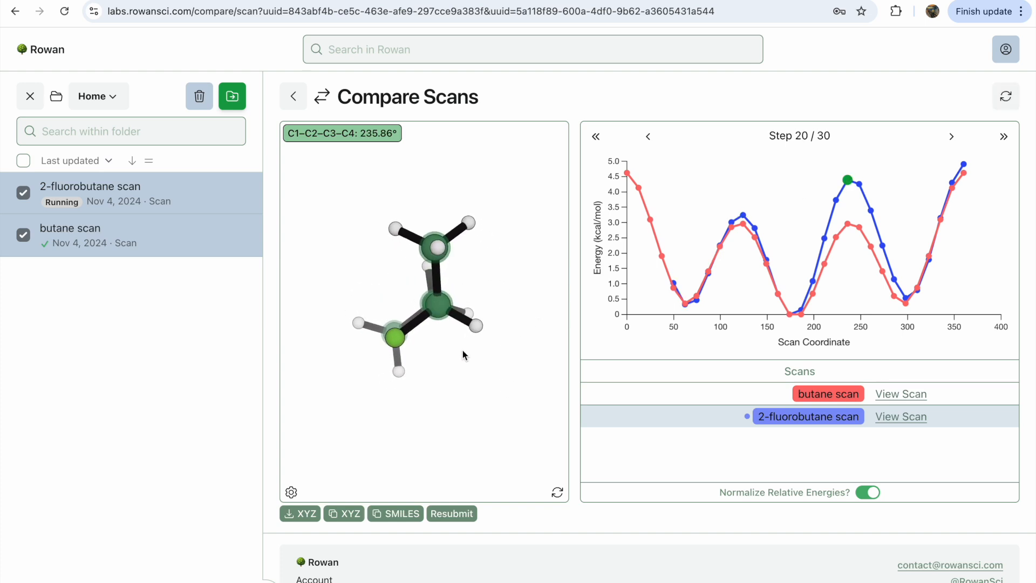
left_click_drag(409, 342, 506, 367)
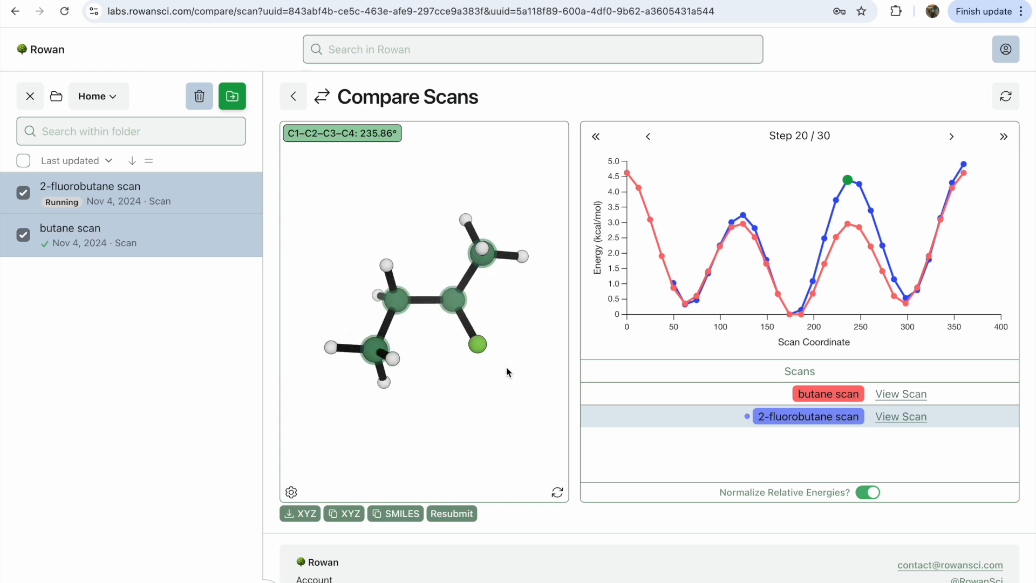